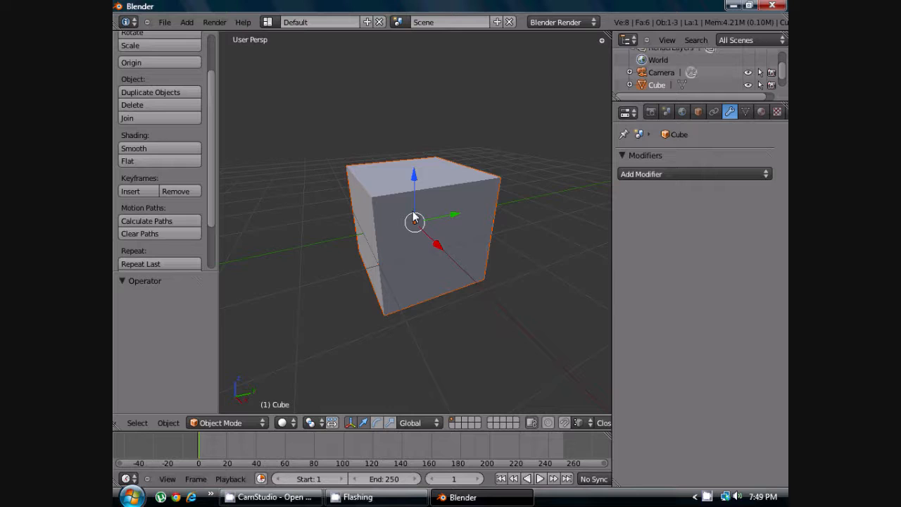
Step: Switch to the orthographic front view and delete the default cube
key(KP_1)
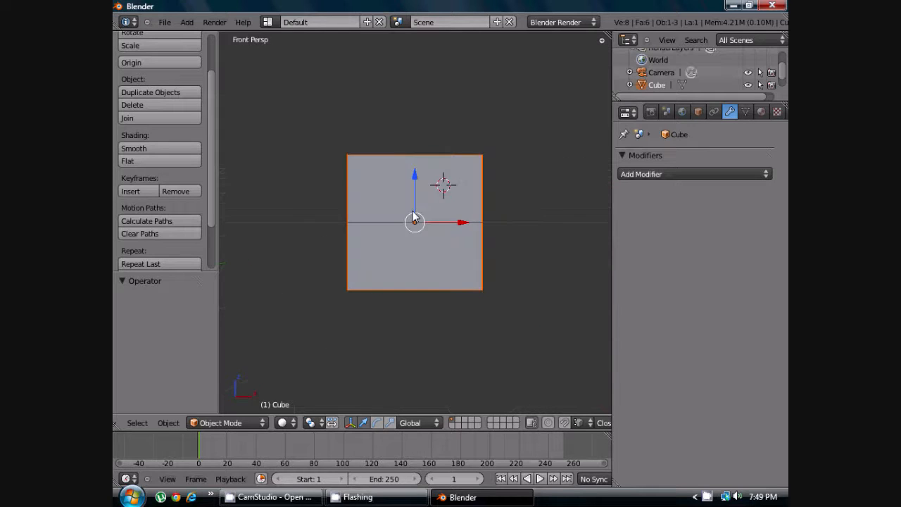
key(KP_5)
scroll(421, 210, up, 3)
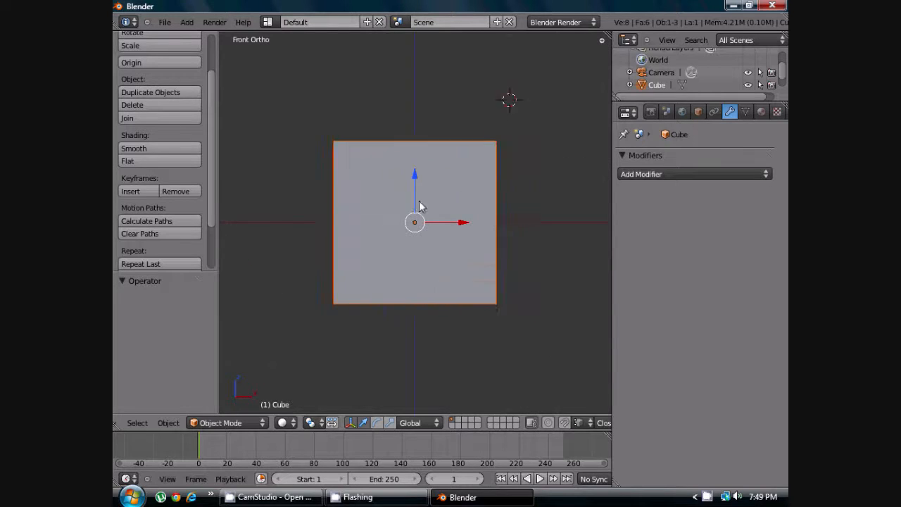
scroll(384, 225, down, 2)
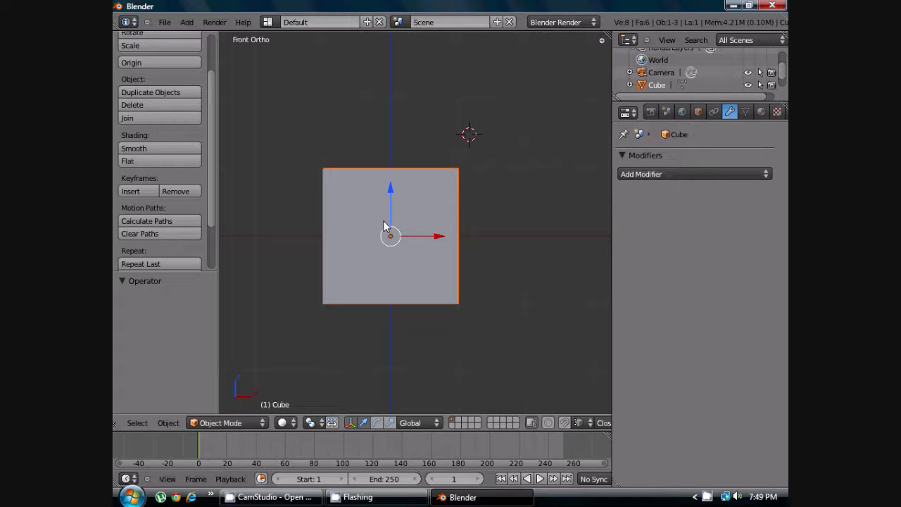
key(x)
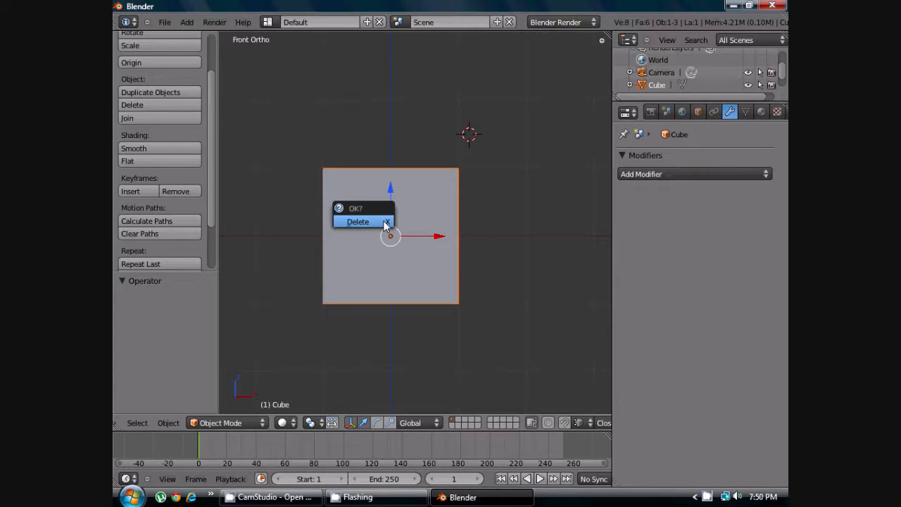
click(383, 224)
Step: Place the 3D cursor at the scene's origin, aligning it in the front and top views
scroll(384, 226, down, 1)
scroll(320, 171, up, 3)
click(388, 240)
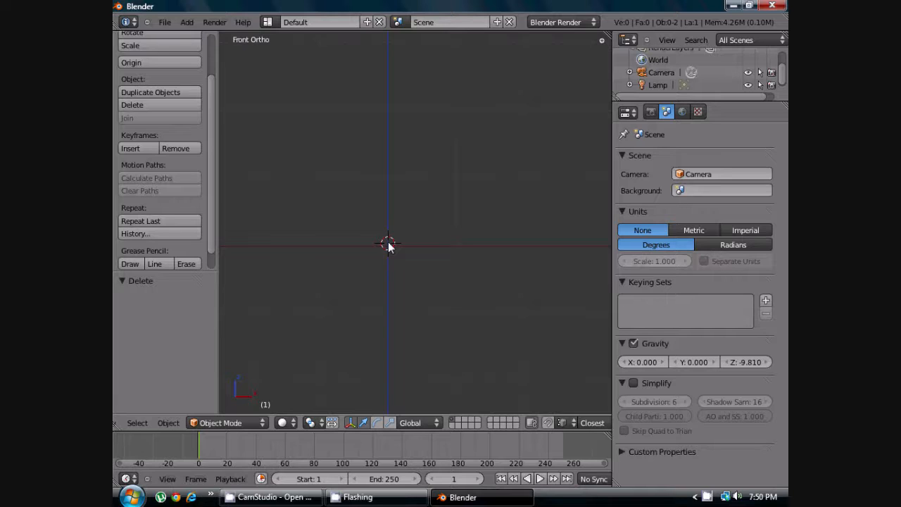
key(KP_7)
scroll(344, 238, down, 3)
scroll(363, 231, up, 3)
scroll(380, 205, down, 1)
shift+middle_drag(397, 179, 402, 207)
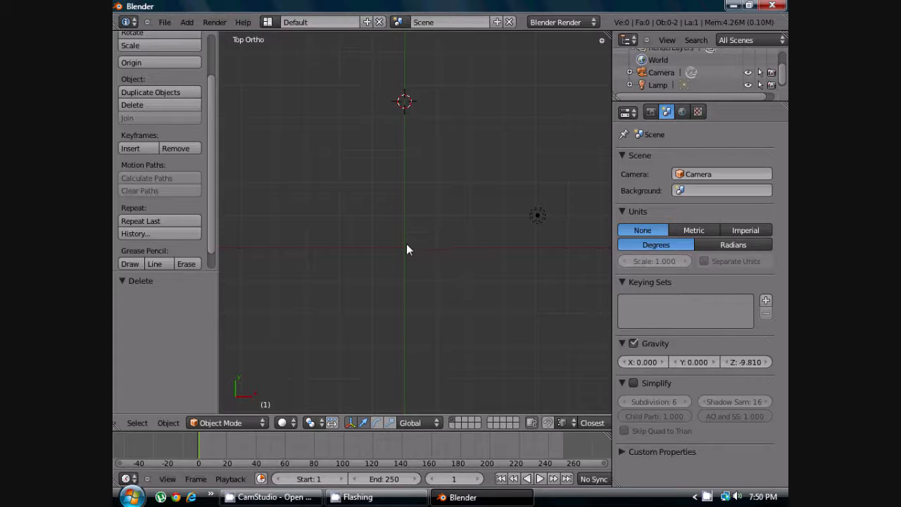
key(shift+c)
scroll(348, 199, up, 6)
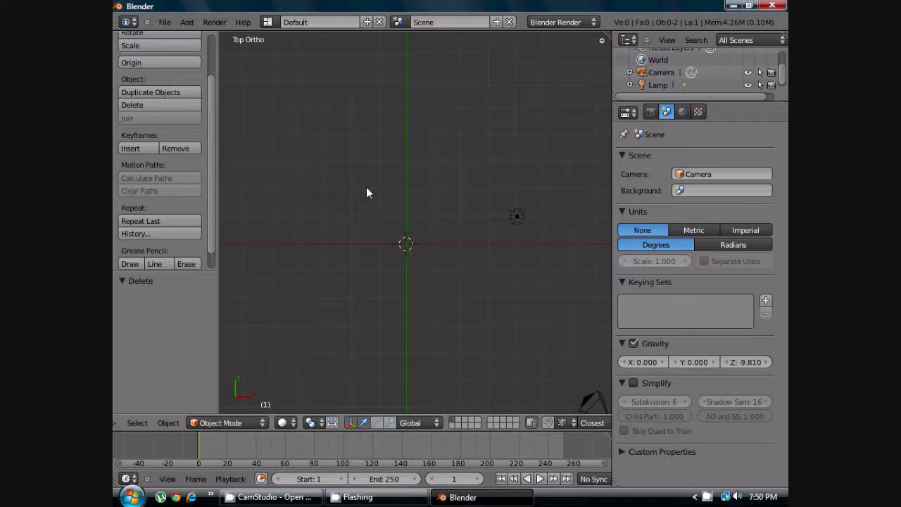
Step: Add a mesh circle at the 3D cursor in the top view
key(shift+a)
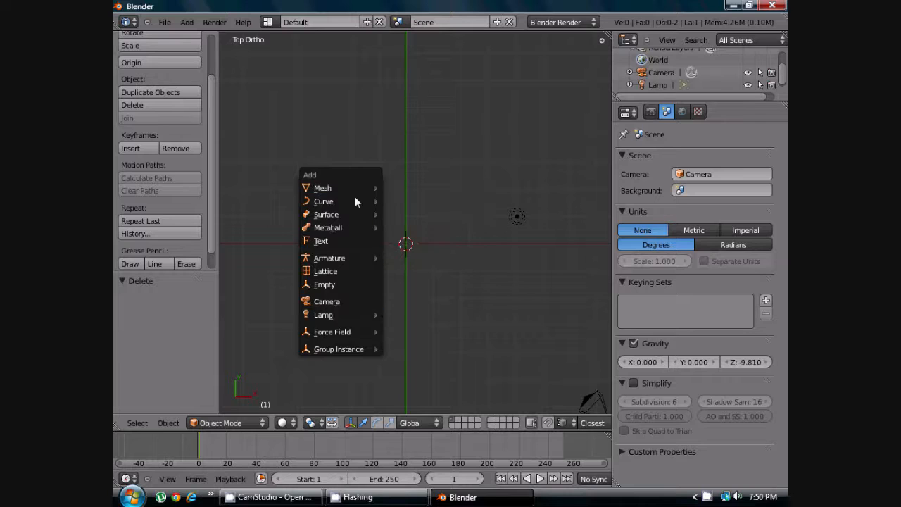
mouse_move(354, 191)
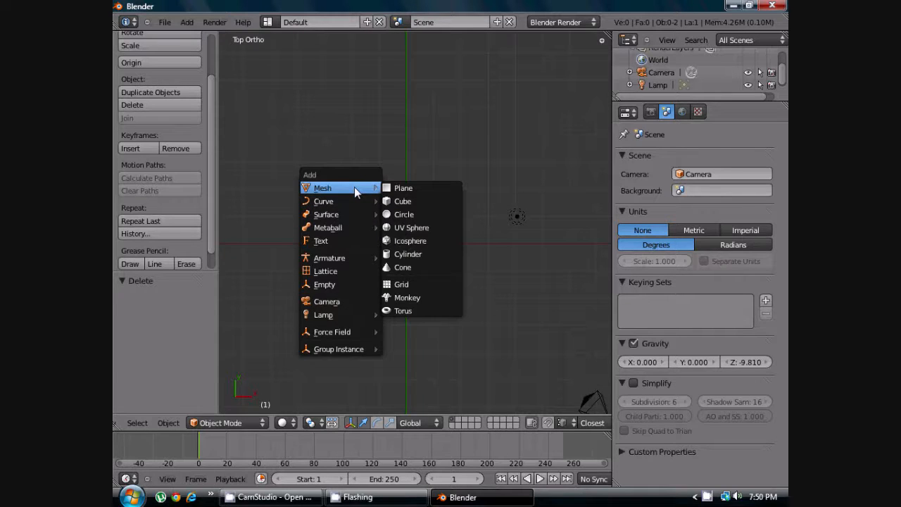
click(417, 214)
scroll(441, 205, up, 5)
scroll(443, 205, down, 1)
shift+middle_drag(442, 206, 448, 182)
scroll(448, 183, up, 2)
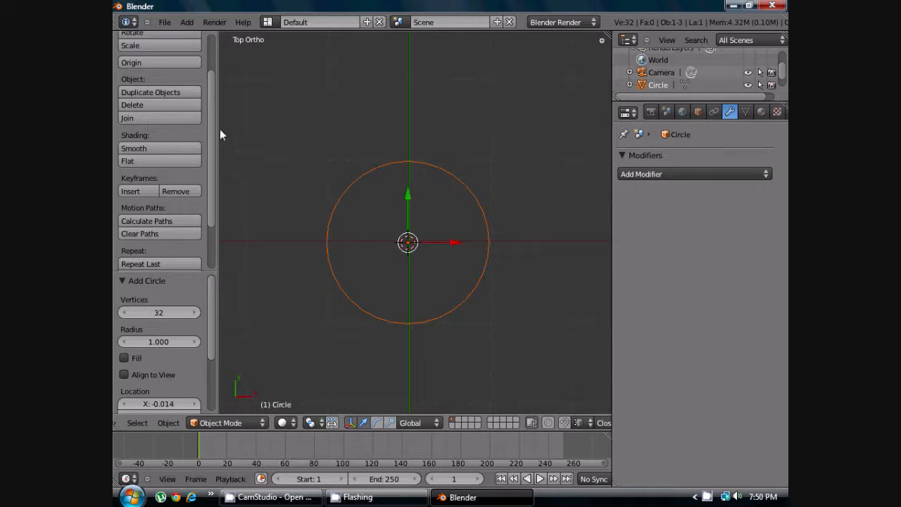
Step: Set the new circle's vertex count to 16
drag(218, 127, 243, 128)
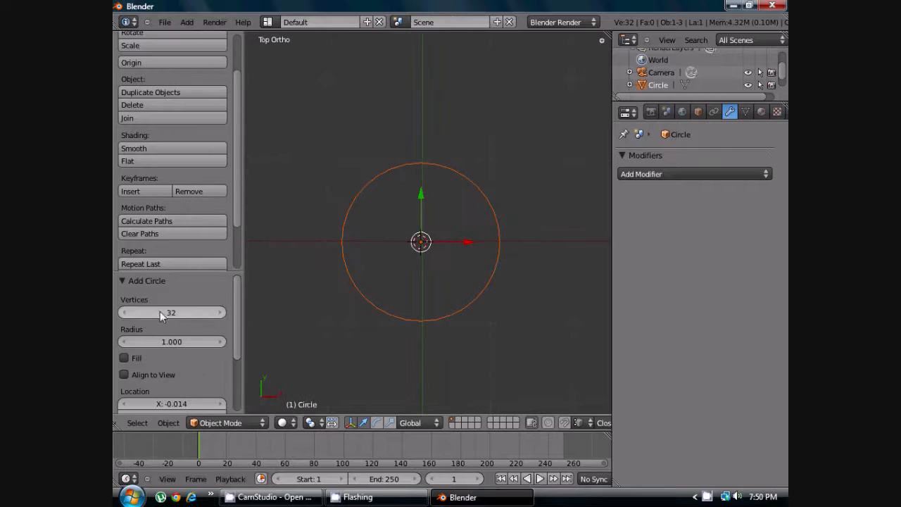
scroll(160, 311, down, 1)
scroll(135, 295, up, 1)
click(164, 313)
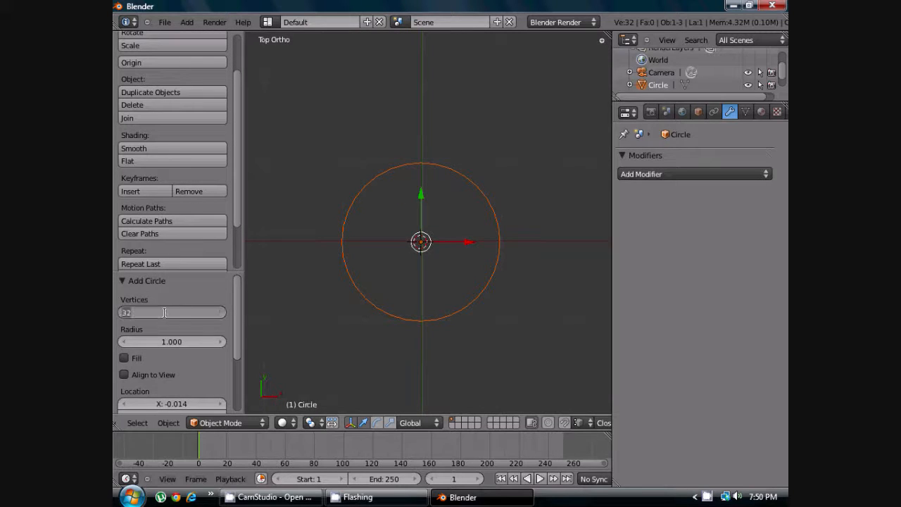
text(16)
key(Return)
scroll(414, 151, up, 2)
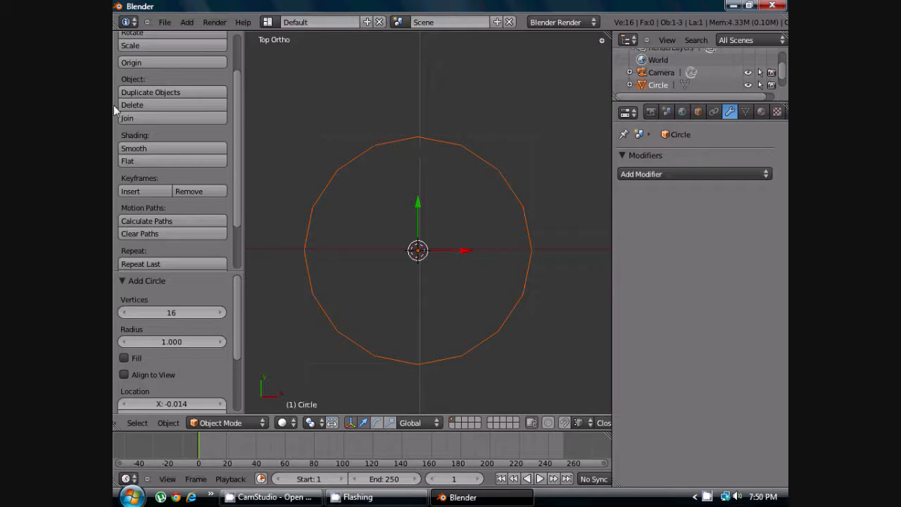
Step: Set the circle's vertex count to 10
click(155, 310)
text(10)
key(Return)
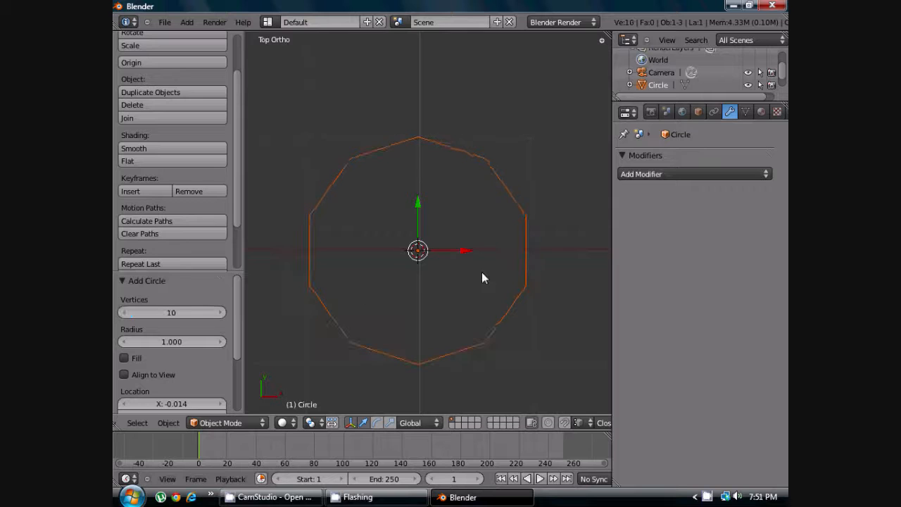
Step: Inspect the circle from the front and review its radius, location and rotation creation settings
key(KP_1)
scroll(482, 273, up, 3)
shift+middle_drag(482, 273, 481, 289)
scroll(481, 288, down, 1)
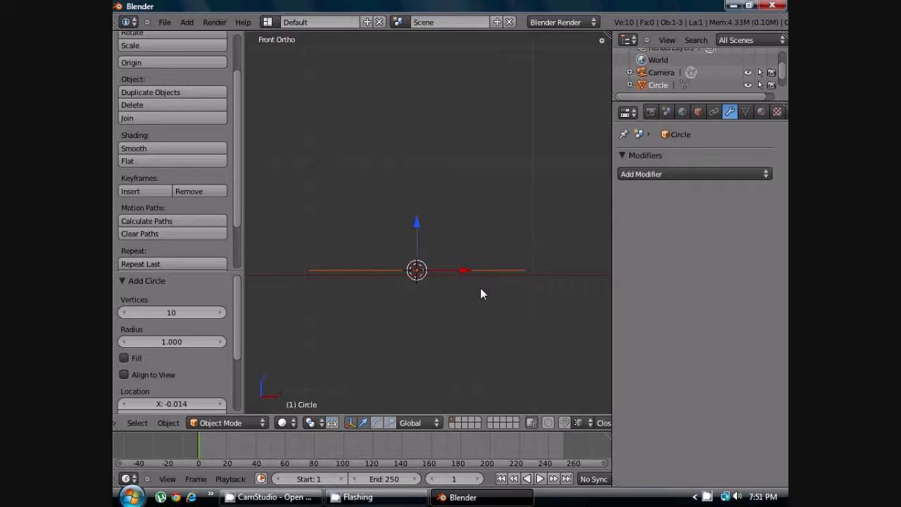
scroll(189, 315, down, 2)
scroll(147, 266, up, 1)
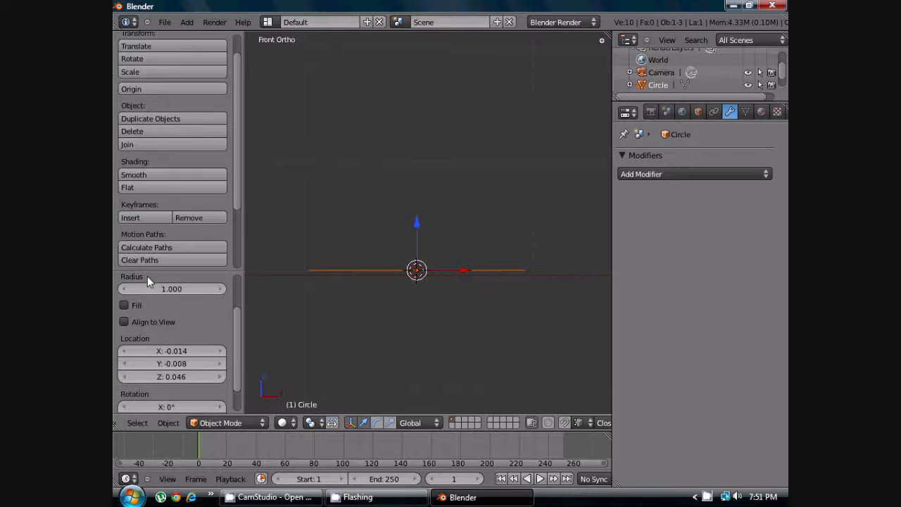
scroll(173, 312, up, 2)
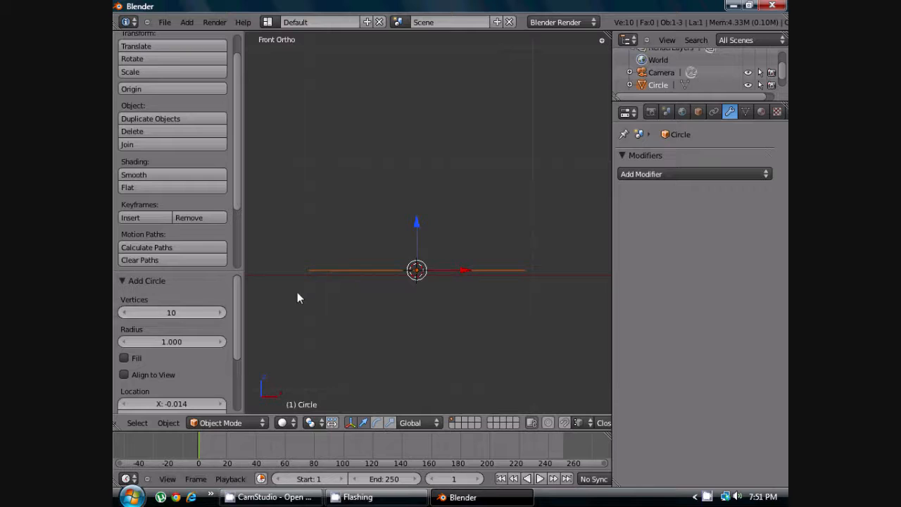
scroll(177, 305, down, 2)
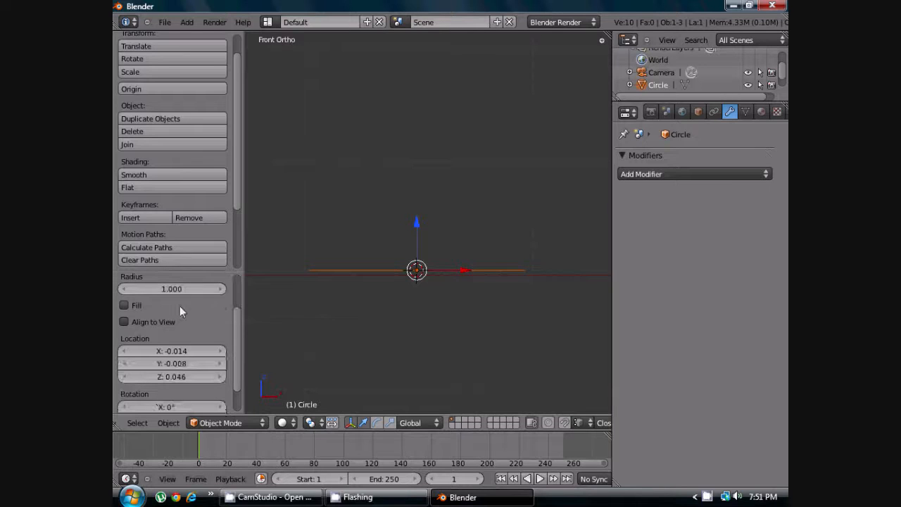
scroll(188, 300, up, 1)
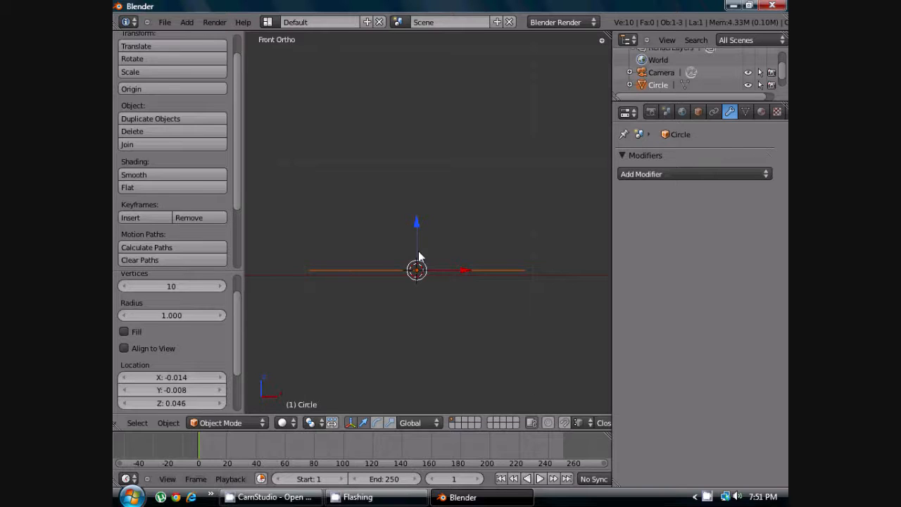
Step: In Edit Mode and the right view, extrude the circle's ring a short distance upward along the Z axis
key(Tab)
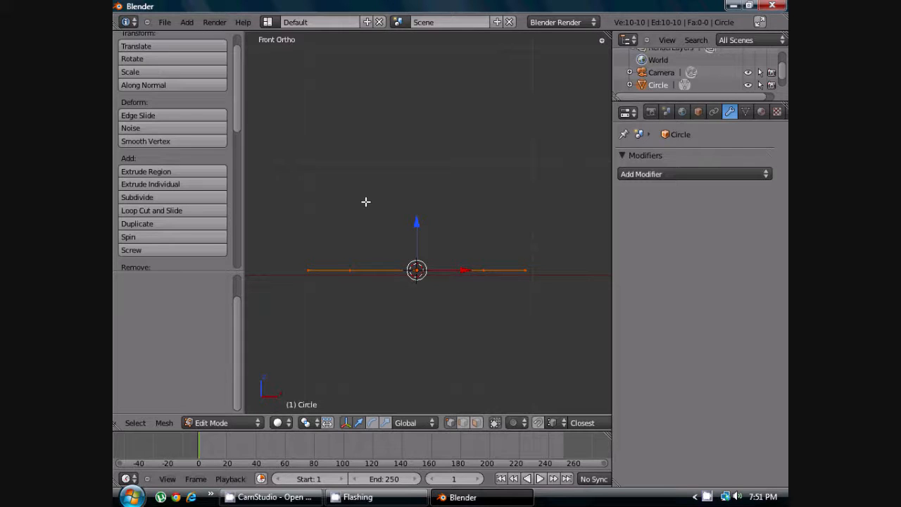
middle_drag(406, 243, 422, 266)
key(KP_3)
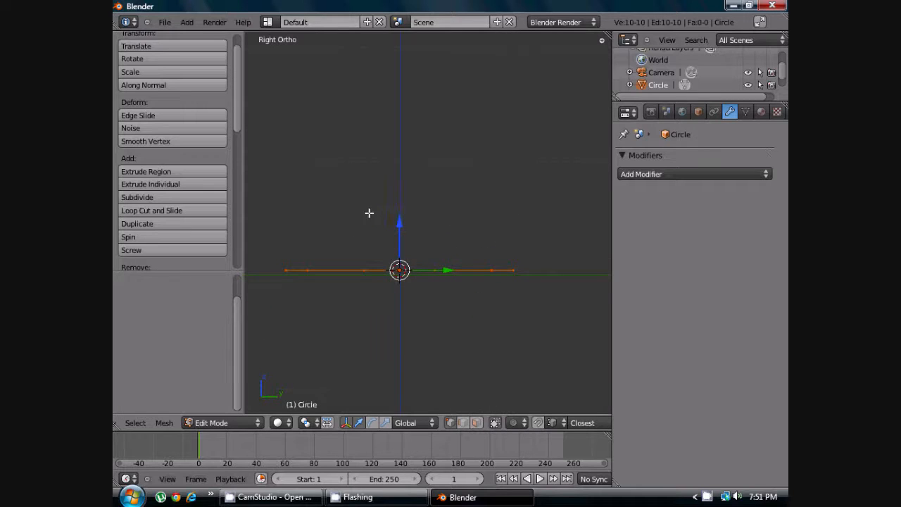
key(t)
mouse_move(371, 204)
shift+middle_down()
mouse_move(371, 221)
mouse_move(369, 205)
shift+middle_up()
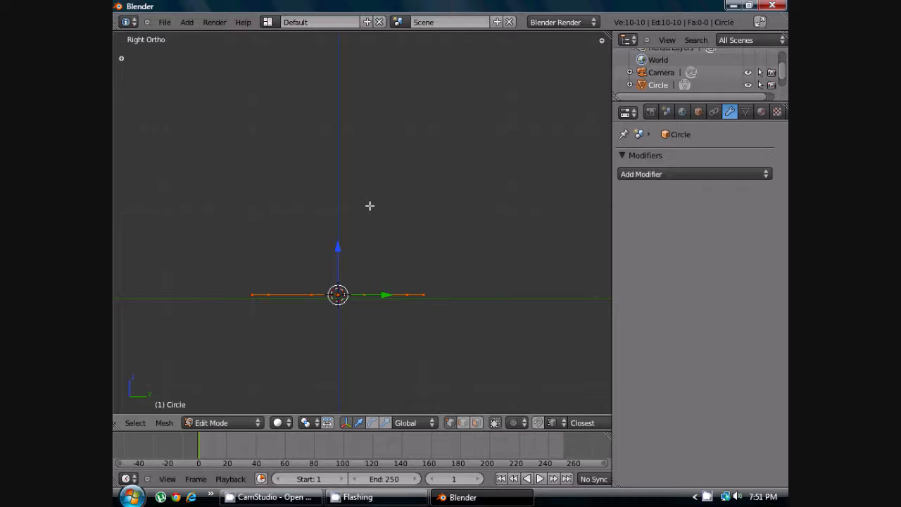
key(e)
key(z)
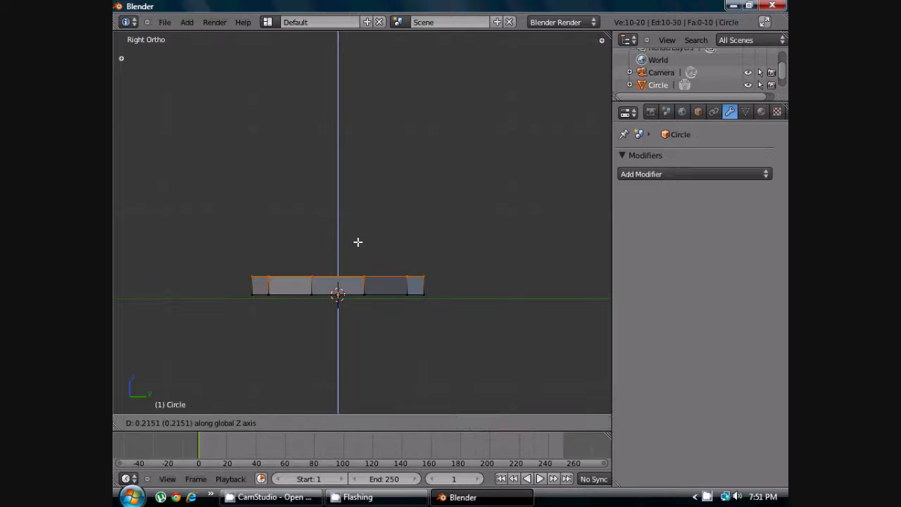
click(358, 253)
scroll(346, 308, up, 3)
shift+middle_drag(346, 308, 350, 284)
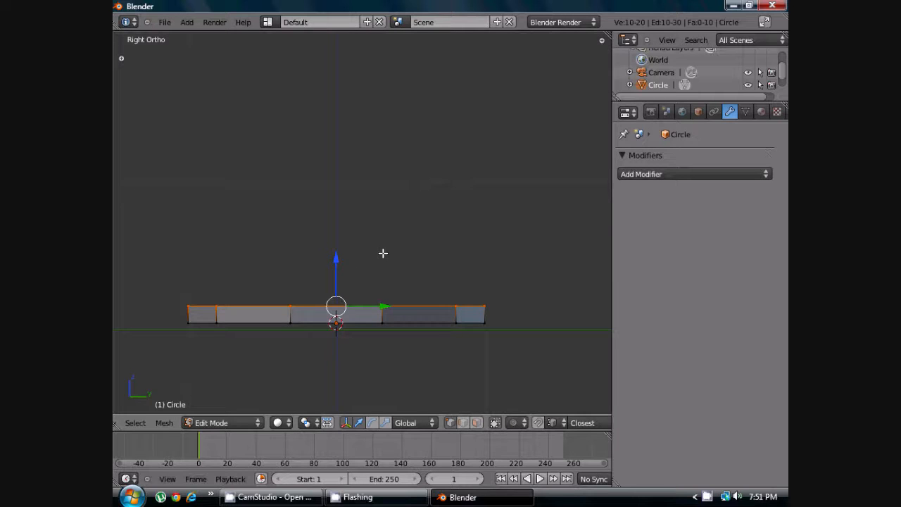
Step: Extrude the upper ring in place without offset and scale the new ring inward to about 0.65
key(e)
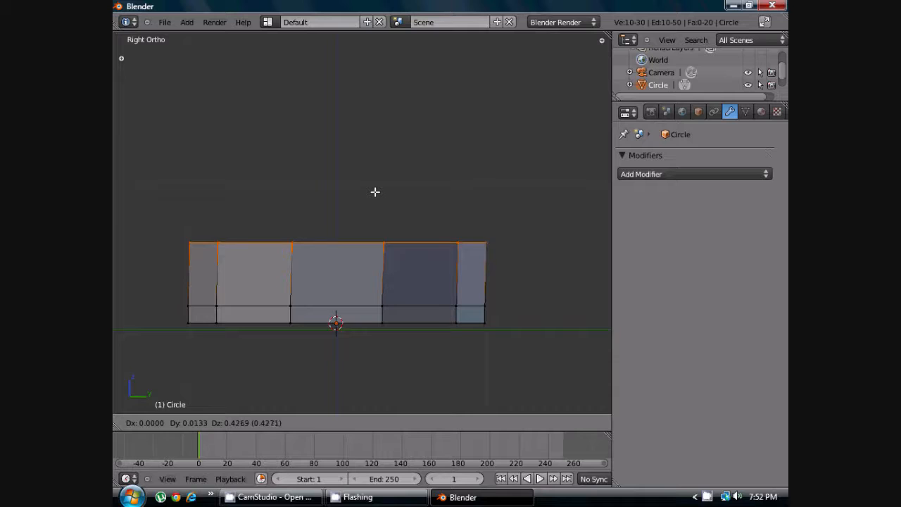
key(Escape)
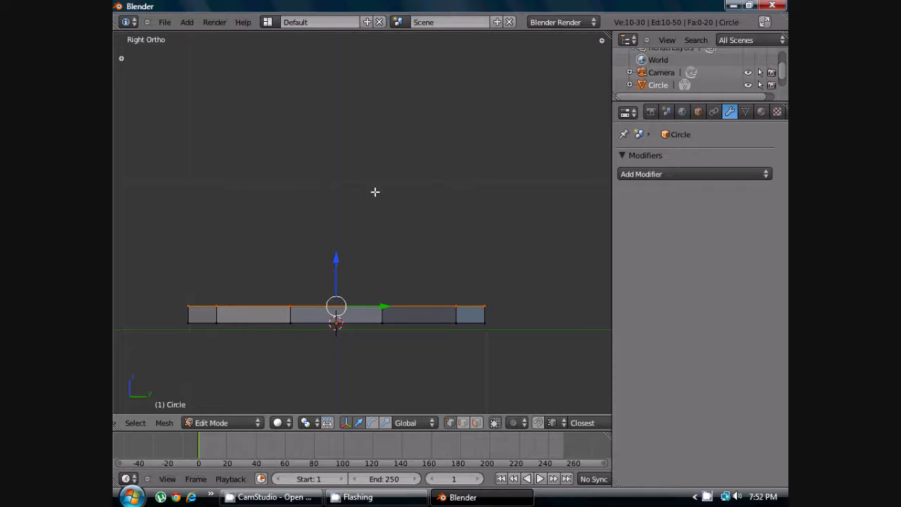
scroll(375, 191, up, 2)
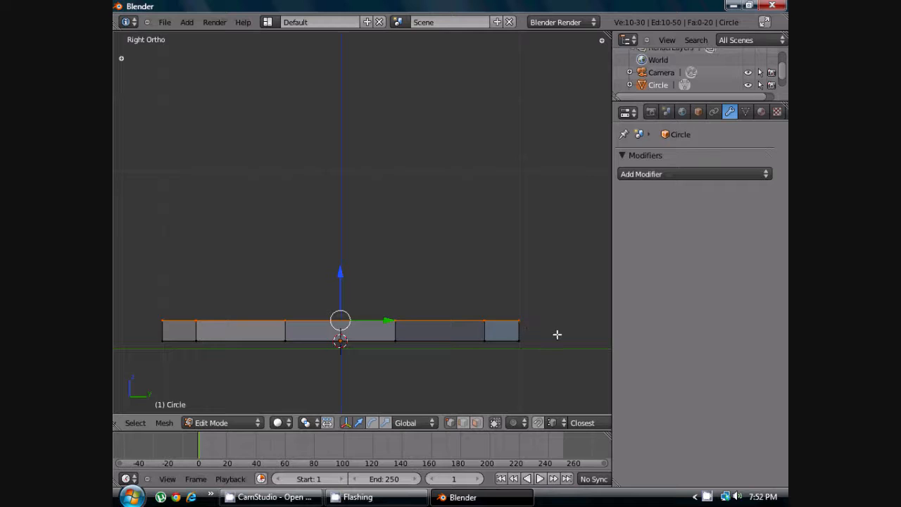
key(s)
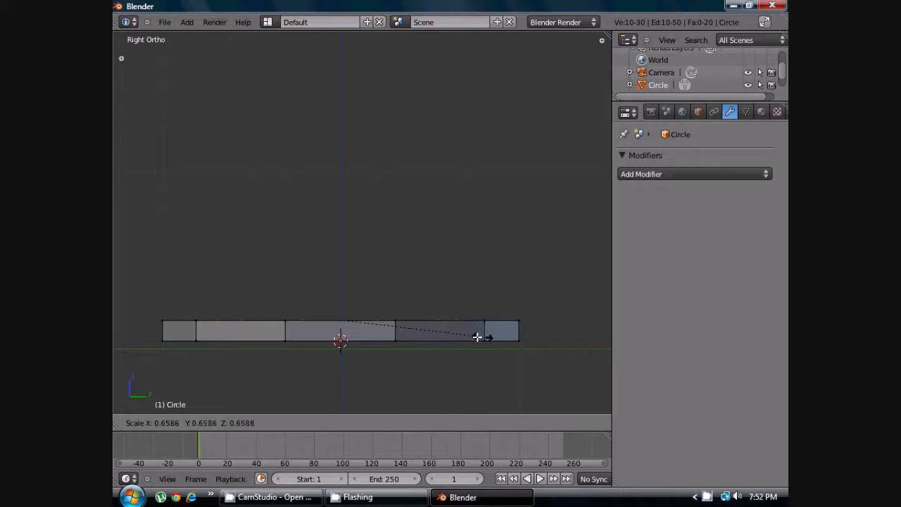
click(478, 338)
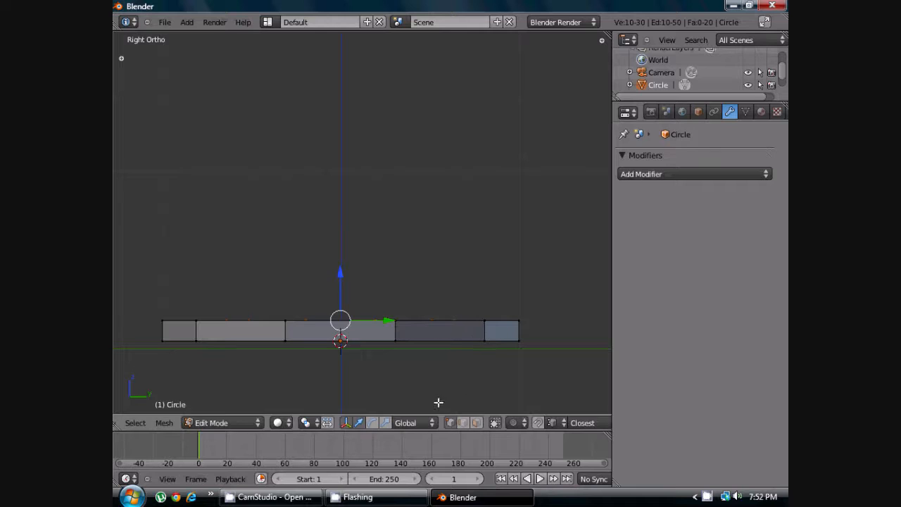
Step: Raise the scaled ring about 1.16 along the Z axis to form tapered sides
key(e)
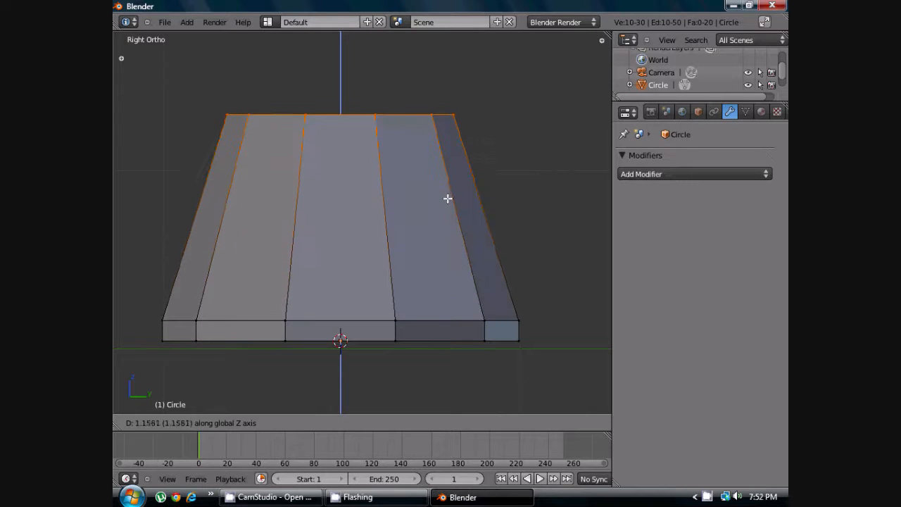
click(446, 198)
scroll(429, 225, down, 3)
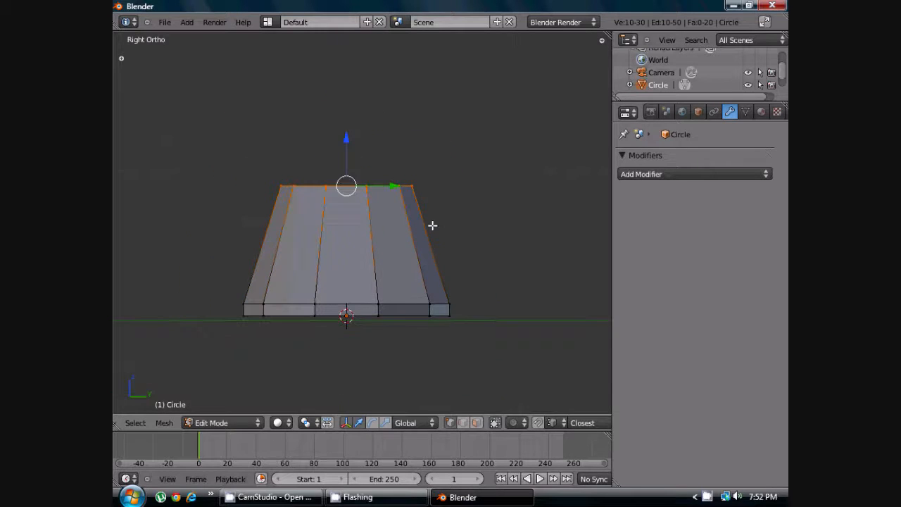
Step: Scale the raised top ring down to a narrow neck and lower it along the Z axis
key(s)
click(374, 205)
key(g)
key(z)
click(374, 232)
shift+middle_drag(373, 232, 372, 281)
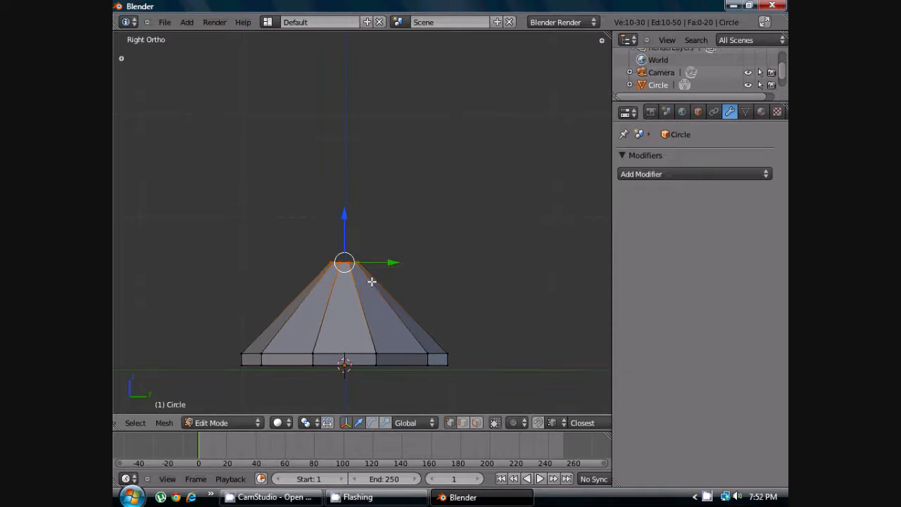
Step: Extrude the narrow top ring upward along the Z axis to form a straight stem
scroll(371, 281, down, 3)
key(e)
key(z)
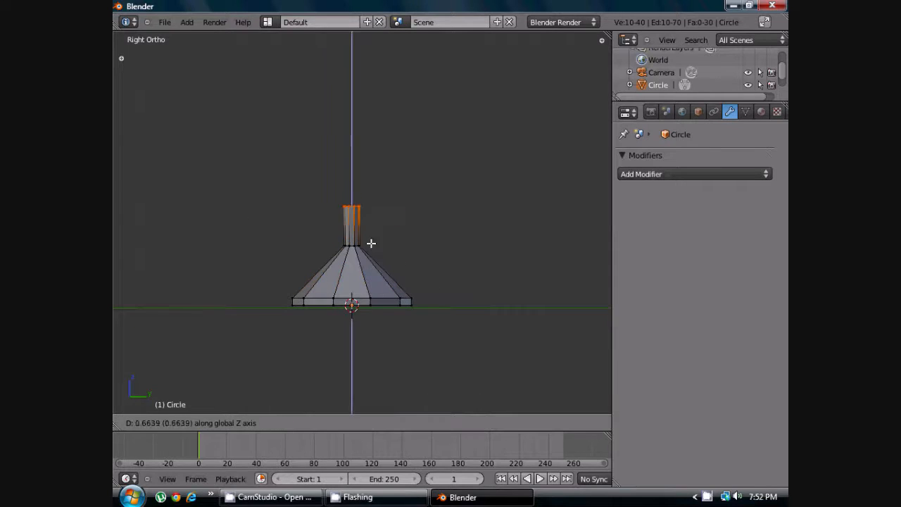
click(379, 241)
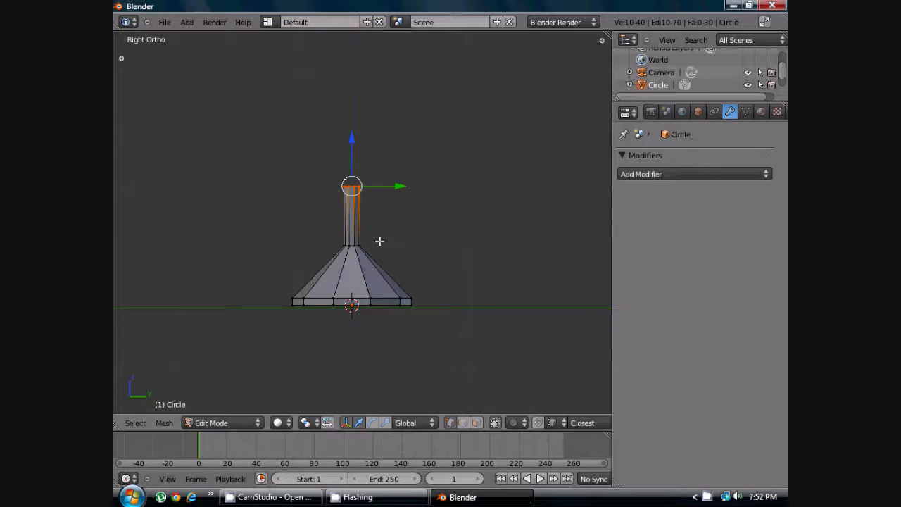
Step: Extrude the stem's top ring a short way up along the Z axis and scale it outward to start a knob
scroll(378, 249, up, 3)
key(e)
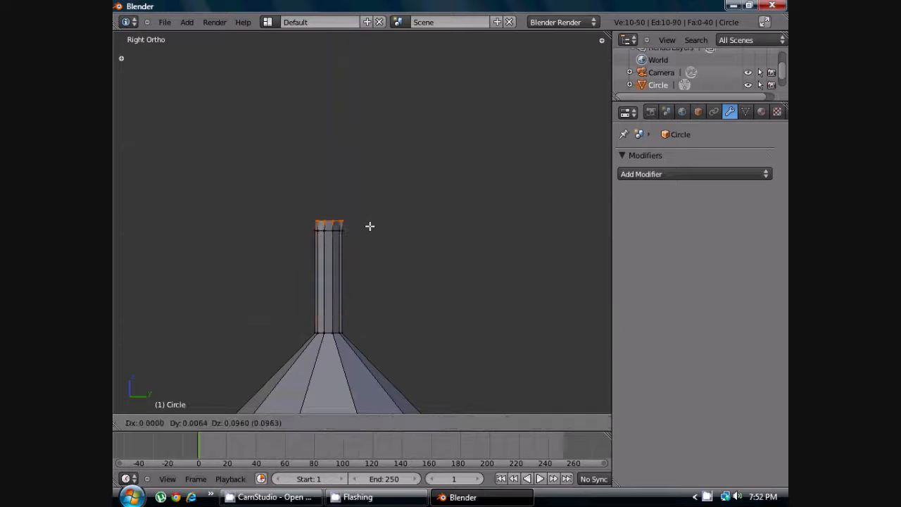
key(z)
click(368, 224)
key(s)
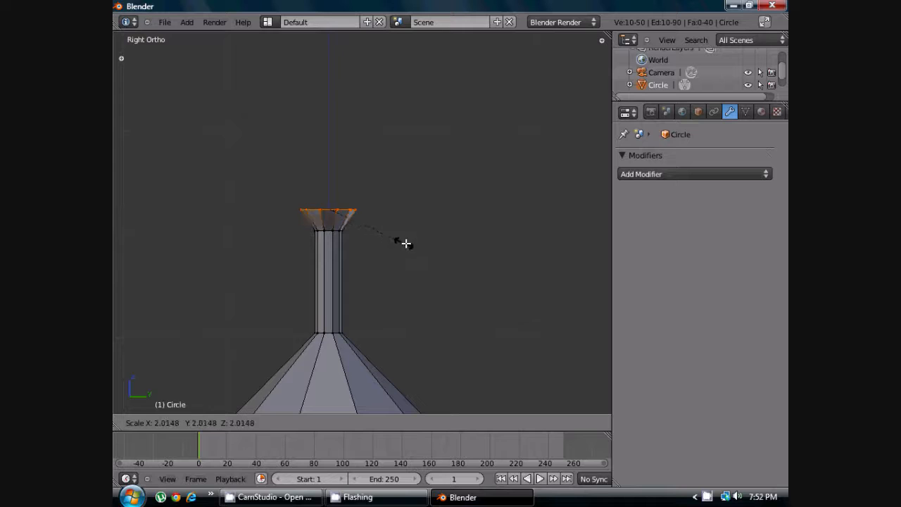
click(393, 234)
Step: Extrude the flared ring upward along the Z axis and scale it slightly inward to form the knob's sides
key(e)
key(z)
click(394, 215)
key(s)
click(388, 208)
Step: Extrude the knob's top ring, scale it inward to about the stem's width and raise it about 0.07 along the Z axis
scroll(382, 242, up, 2)
key(e)
click(380, 230)
key(s)
click(356, 234)
key(g)
key(z)
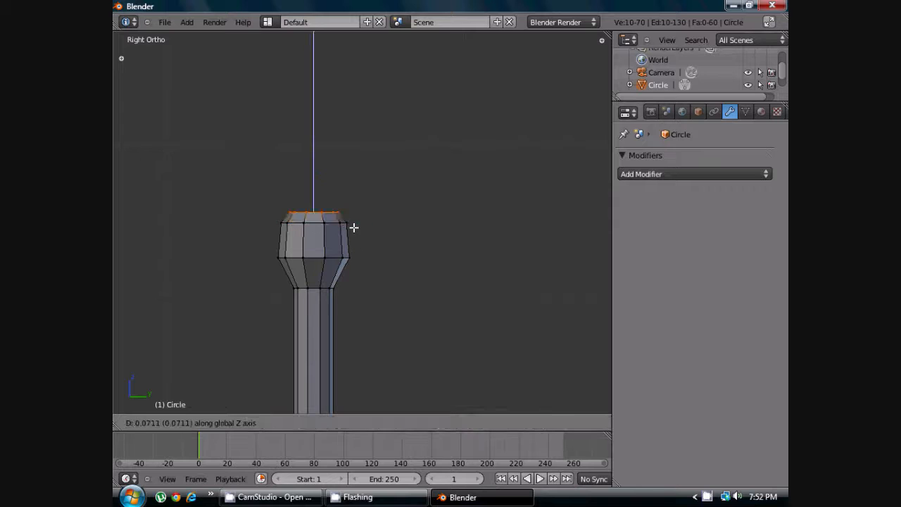
click(354, 227)
key(s)
click(355, 220)
Step: Extrude the ring above the knob upward along the Z axis and scale it outward to form the bowl's funnel-shaped bottom
scroll(354, 232, down, 2)
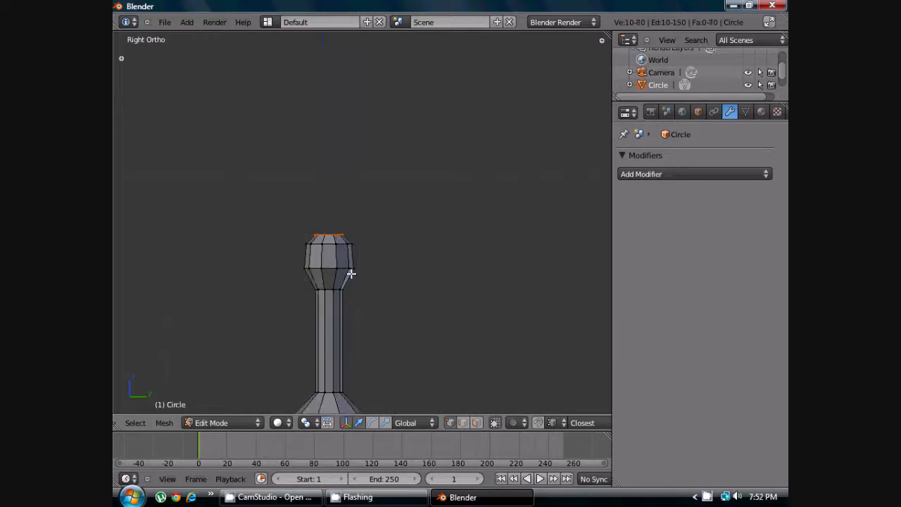
key(e)
key(z)
click(350, 229)
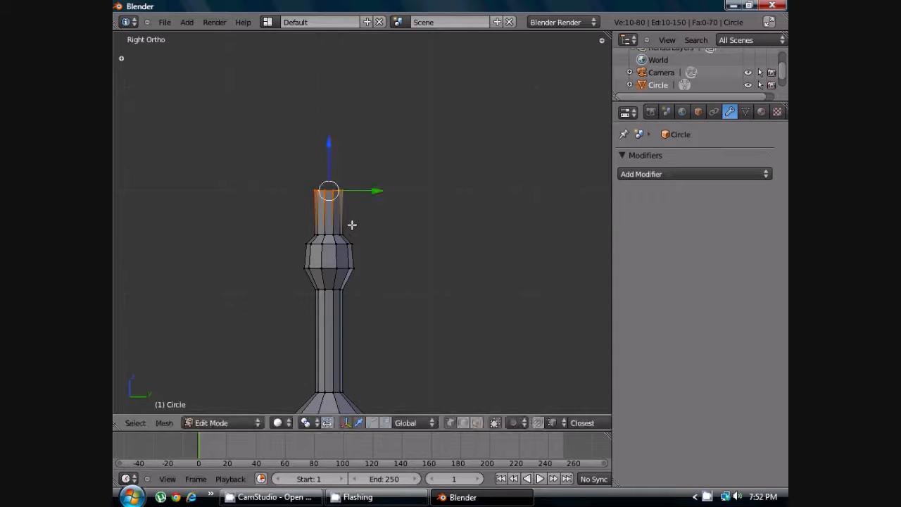
key(s)
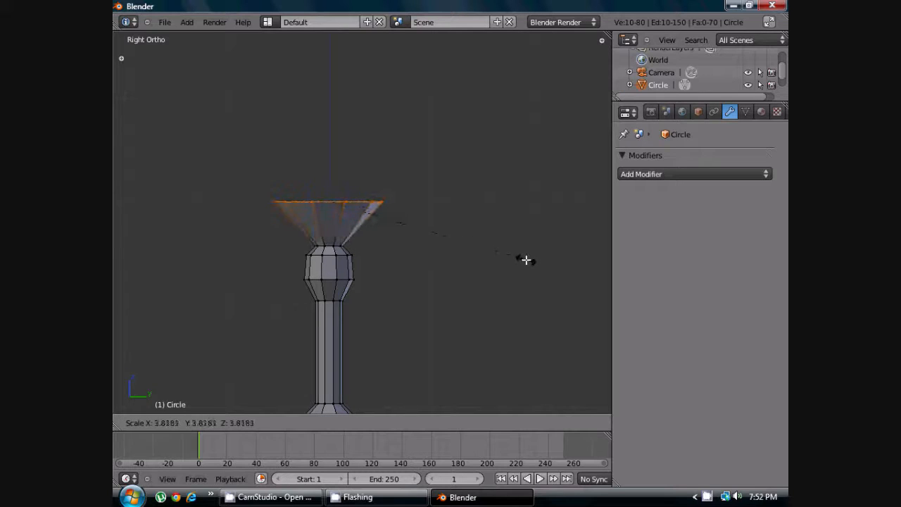
click(487, 261)
Step: Try extruding the bowl's top ring upward along the Z axis and scaling it outward
scroll(432, 252, down, 3)
scroll(415, 268, up, 1)
key(e)
key(z)
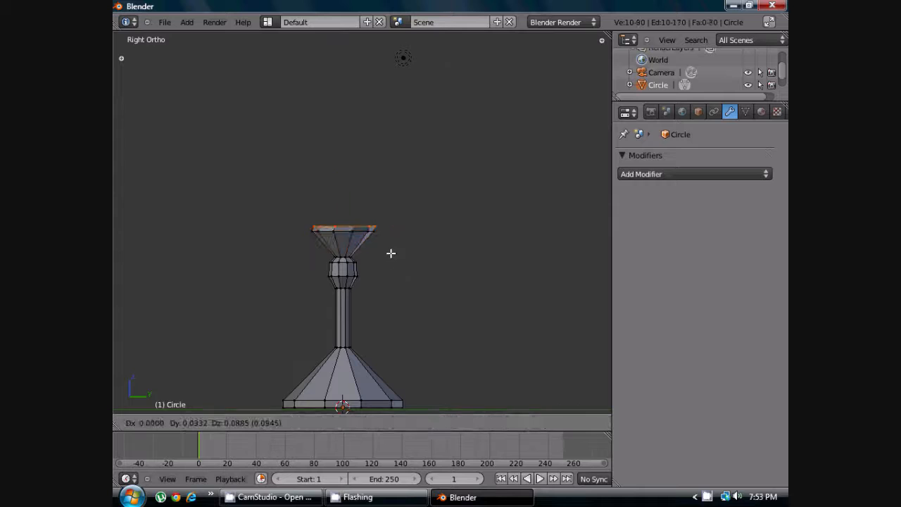
click(389, 221)
key(s)
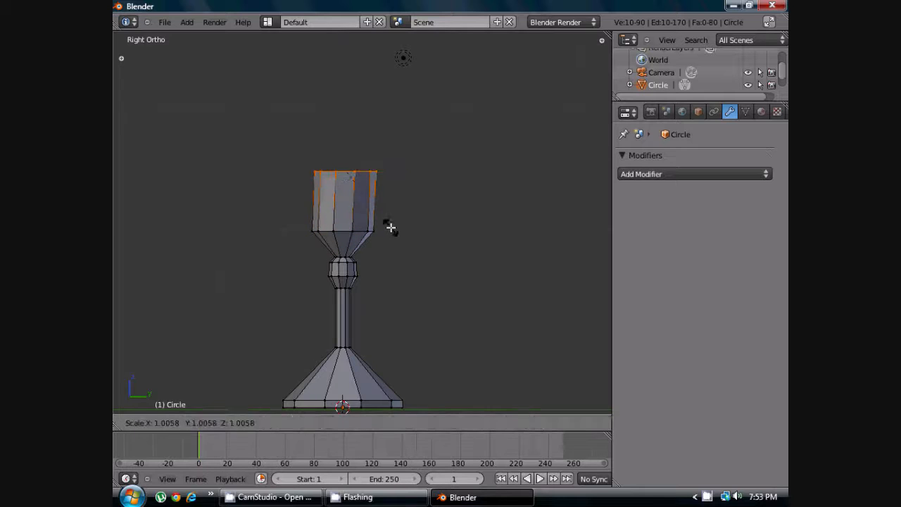
click(421, 223)
key(ctrl+z)
key(ctrl+z)
Step: Extrude the bowl's top ring upward along the Z axis
key(e)
key(z)
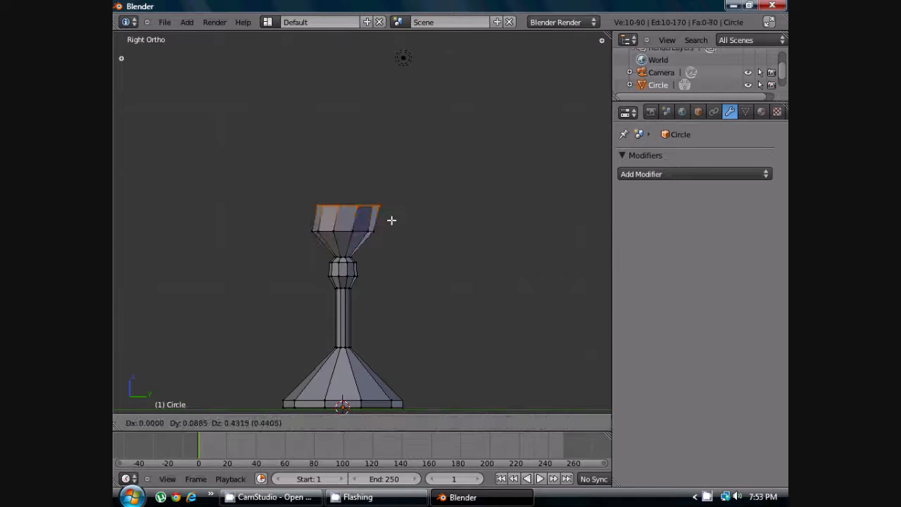
click(387, 195)
key(s)
key(y)
key(Escape)
Step: Scale the bowl's top ring outward until it is wider than the base, giving the bowl a broad flared opening
key(s)
click(706, 307)
key(Tab)
scroll(458, 253, down, 2)
scroll(457, 252, up, 2)
key(Tab)
key(s)
click(421, 235)
scroll(420, 235, up, 2)
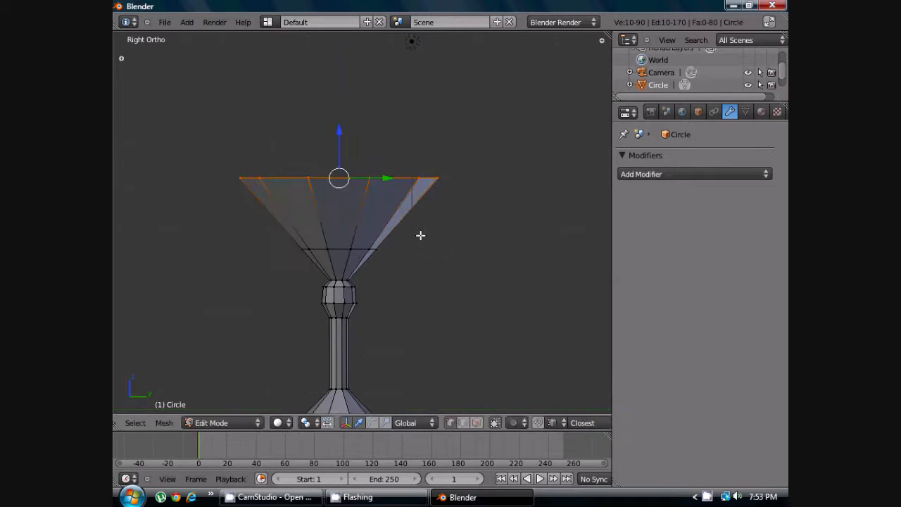
Step: Extrude the bowl's wide top ring slightly upward along the Z axis to form a thin vertical rim
key(e)
key(z)
click(418, 268)
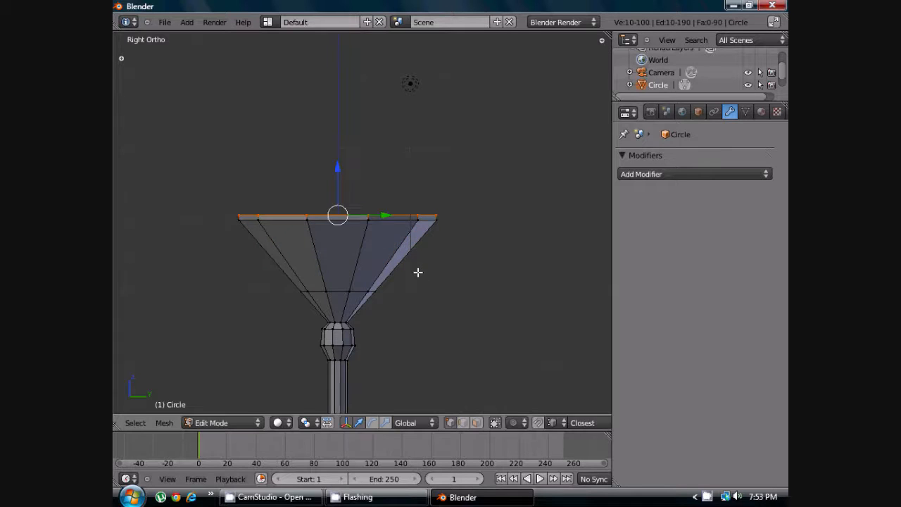
key(Tab)
scroll(404, 306, down, 2)
Step: Add a loop cut around the bowl's upper section and scale it inward to curve the bowl's profile
key(Tab)
scroll(401, 285, up, 2)
key(ctrl+r)
click(384, 221)
click(386, 223)
key(s)
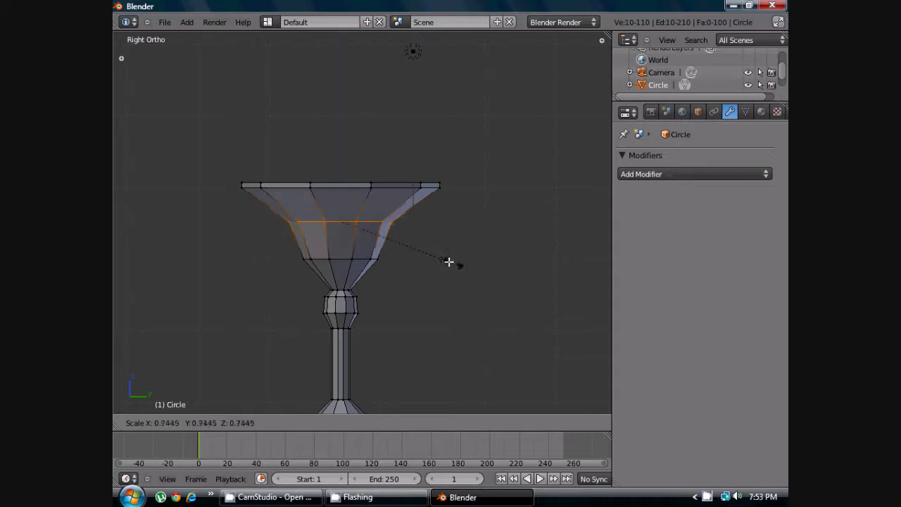
click(465, 275)
scroll(454, 288, down, 2)
shift+middle_drag(455, 288, 447, 251)
key(Tab)
middle_drag(371, 286, 399, 321)
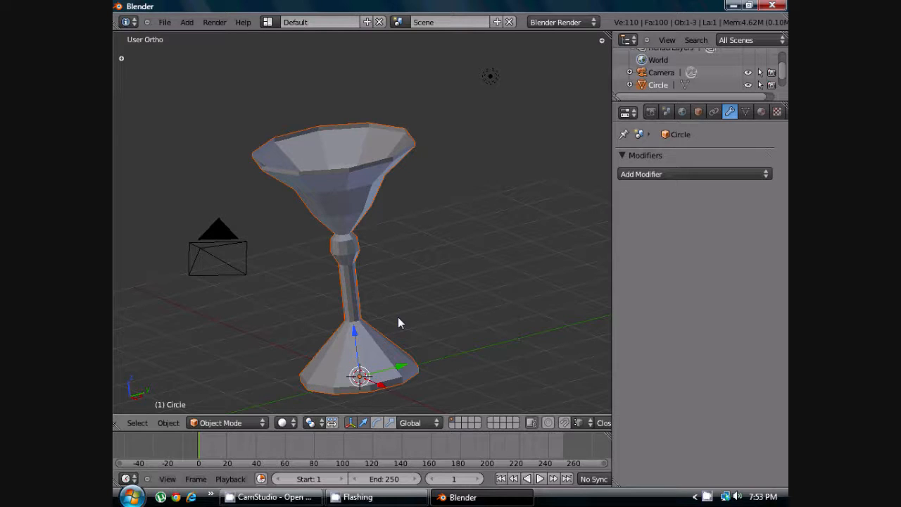
Step: In the right side view, box-select the vertices of the base's bottom rim and scale them outward to widen the foot
key(KP_3)
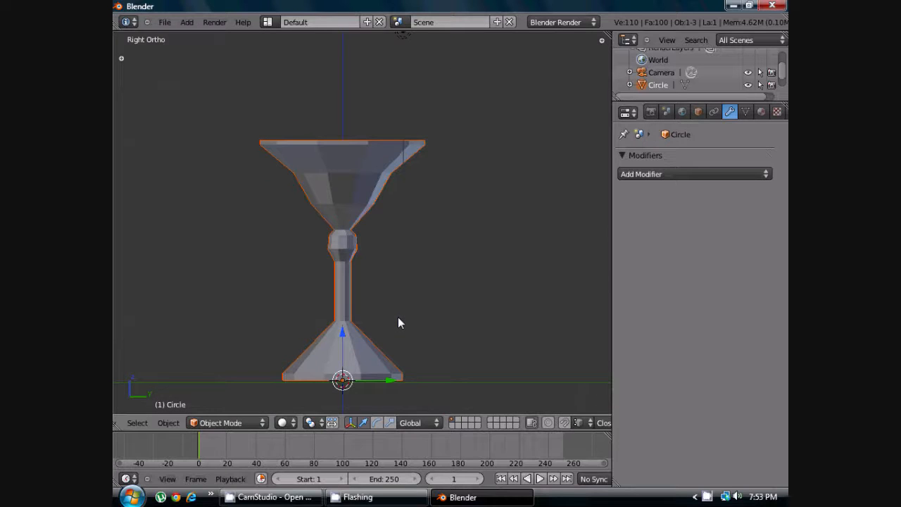
shift+middle_drag(496, 332, 483, 300)
key(a)
key(Tab)
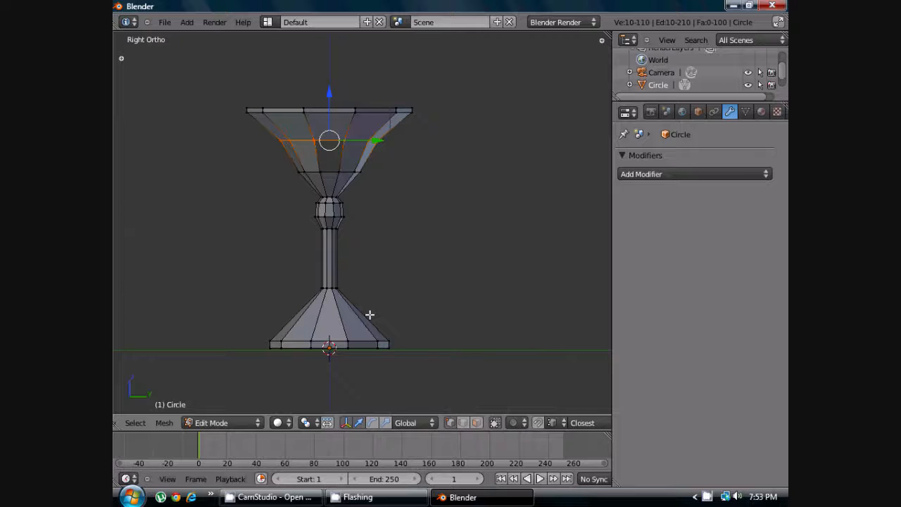
key(a)
key(b)
drag(246, 332, 404, 396)
key(s)
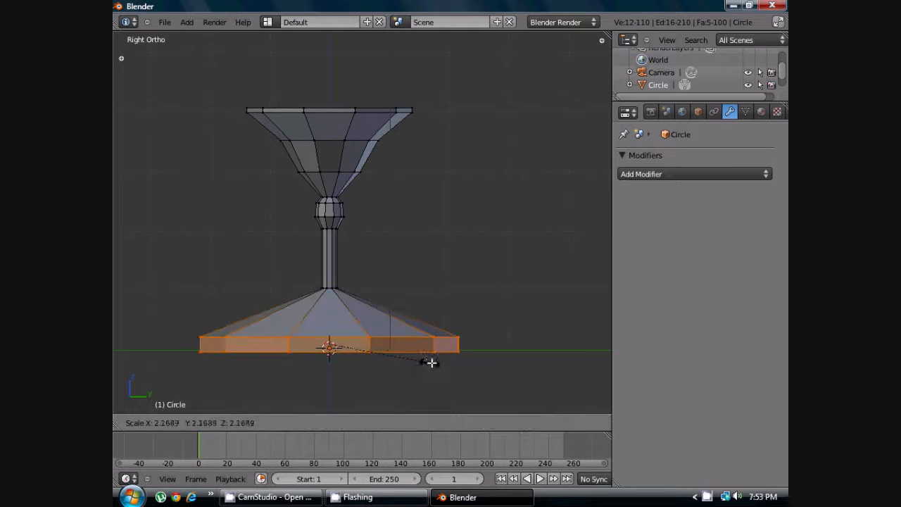
click(410, 363)
Step: Add a loop cut around the sloped section of the widened base
key(Tab)
scroll(371, 324, down, 2)
scroll(371, 324, up, 2)
key(Tab)
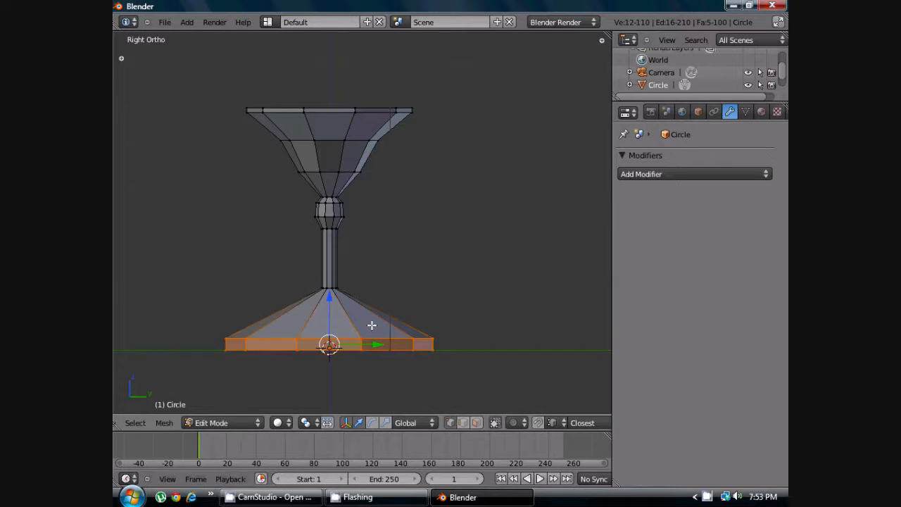
key(ctrl+r)
click(371, 325)
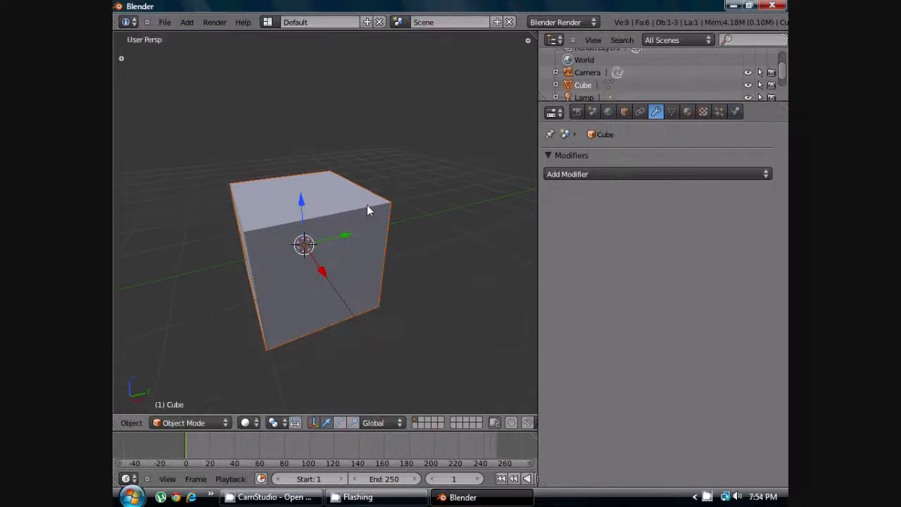